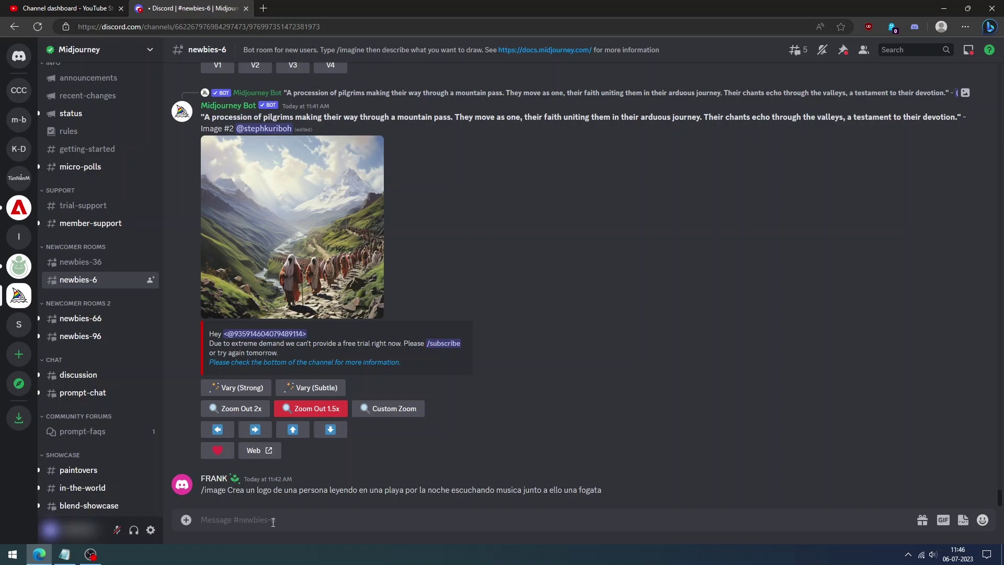
- Type / in the #newbies-6 message box to bring up the slash-command list
type("/")
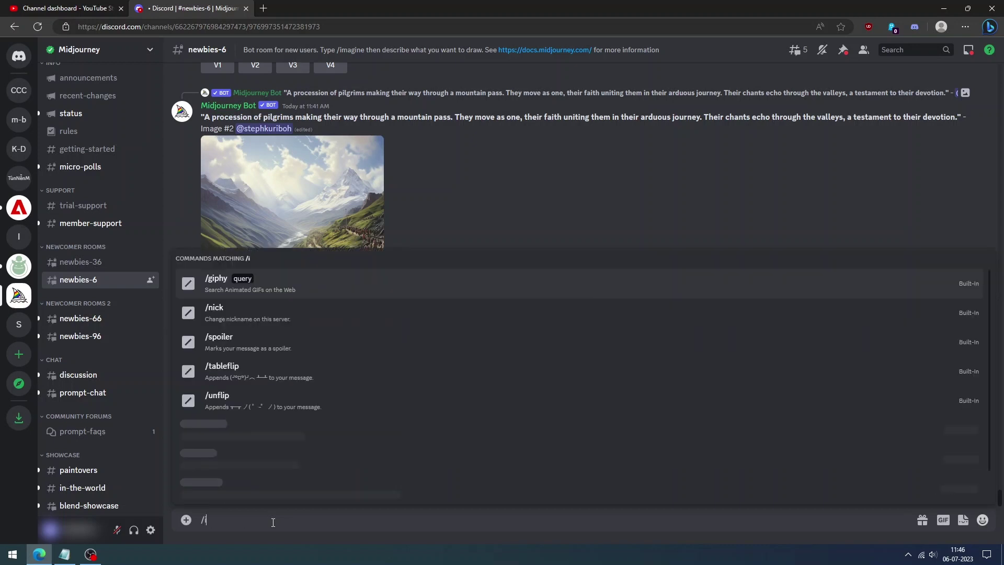
- Run /imagine with the pasted prompt for a Pixar-style 6-year-old girl in yellow with long brown hair
type("ima")
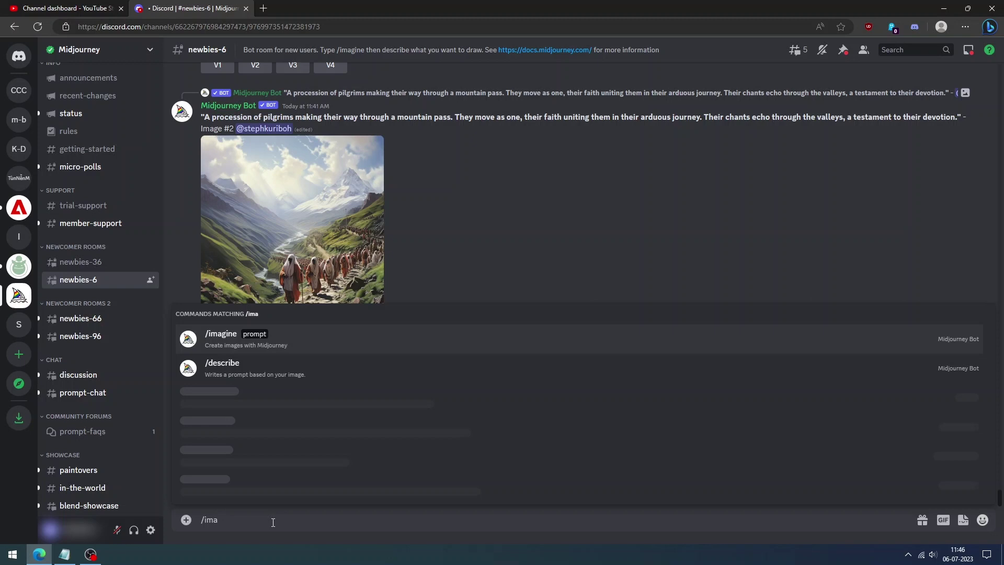
type("gine")
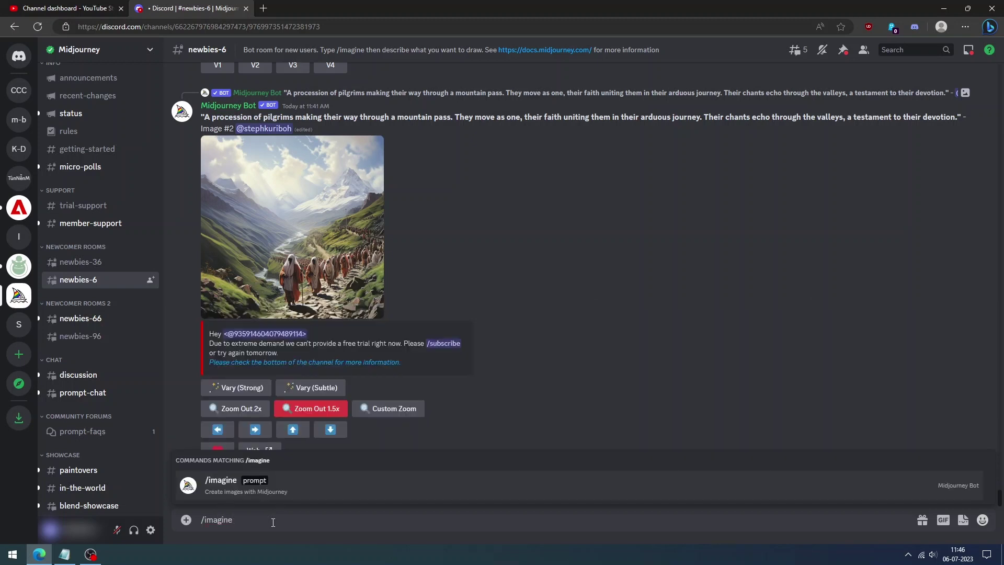
left_click(286, 486)
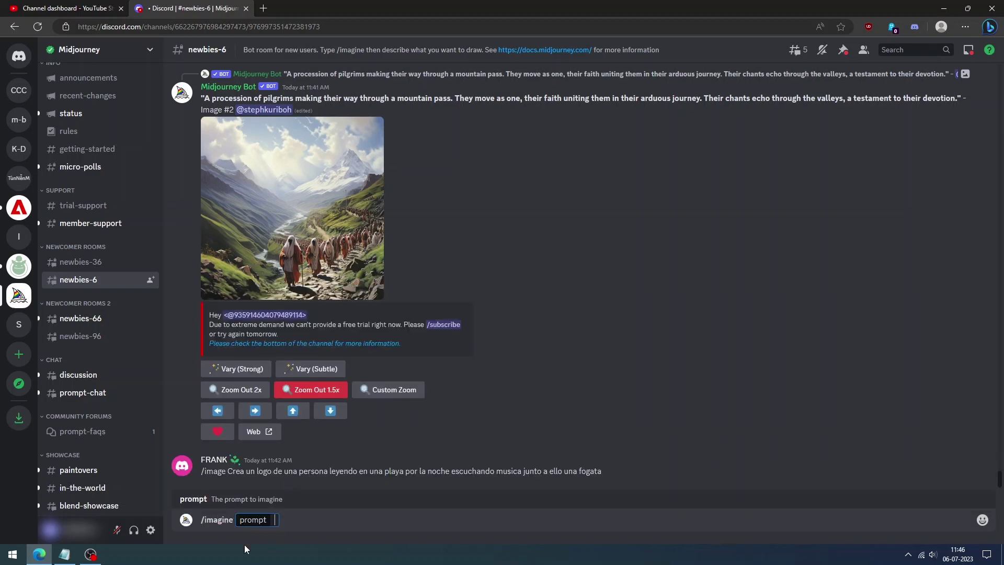
type("little girl character, multiple poses and expressions, pixar style, simple, cute, 6years old girl, full colour, yellow shoes, blue hooded dress, yellow clothes, long brown hair")
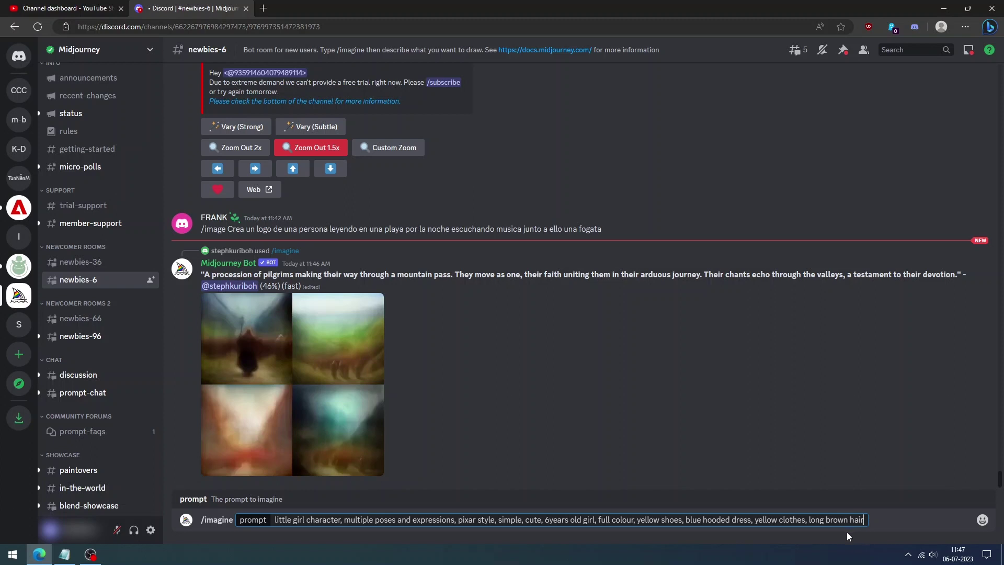
key("Return")
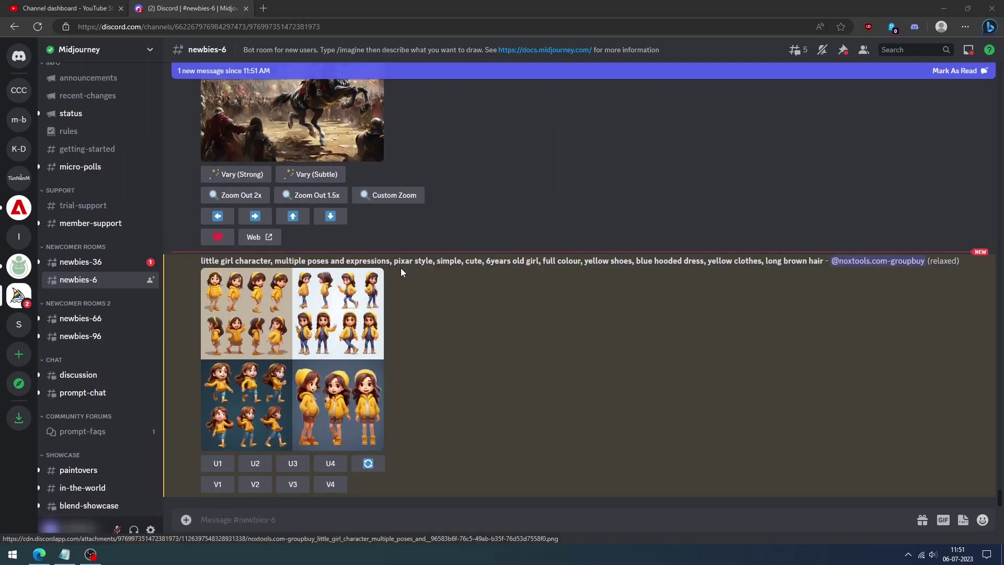
- Enlarge the girl grid and view its full-size version in a browser tab, then close it
left_click(325, 339)
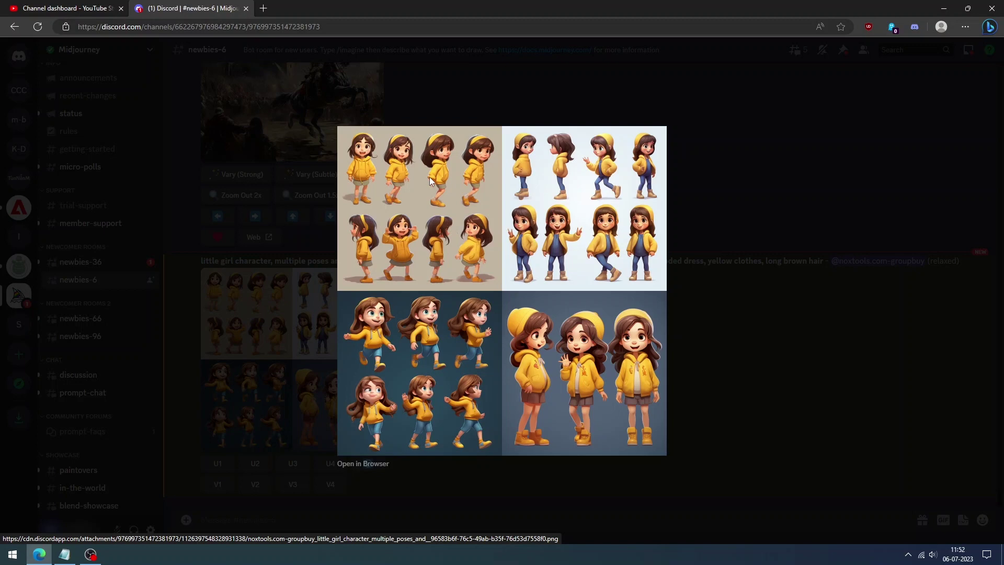
right_click(485, 275)
left_click(526, 283)
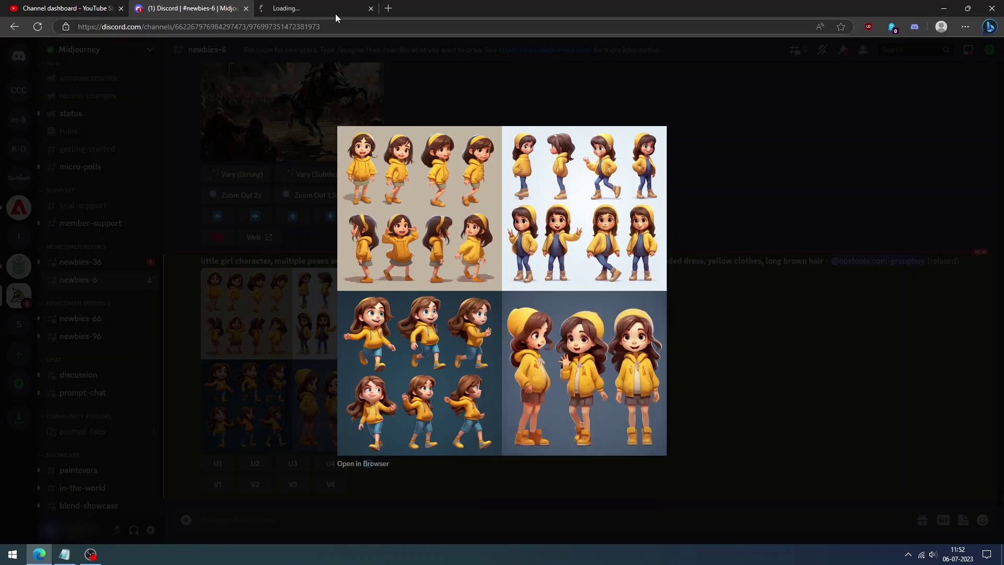
right_click(488, 322)
left_click(545, 100)
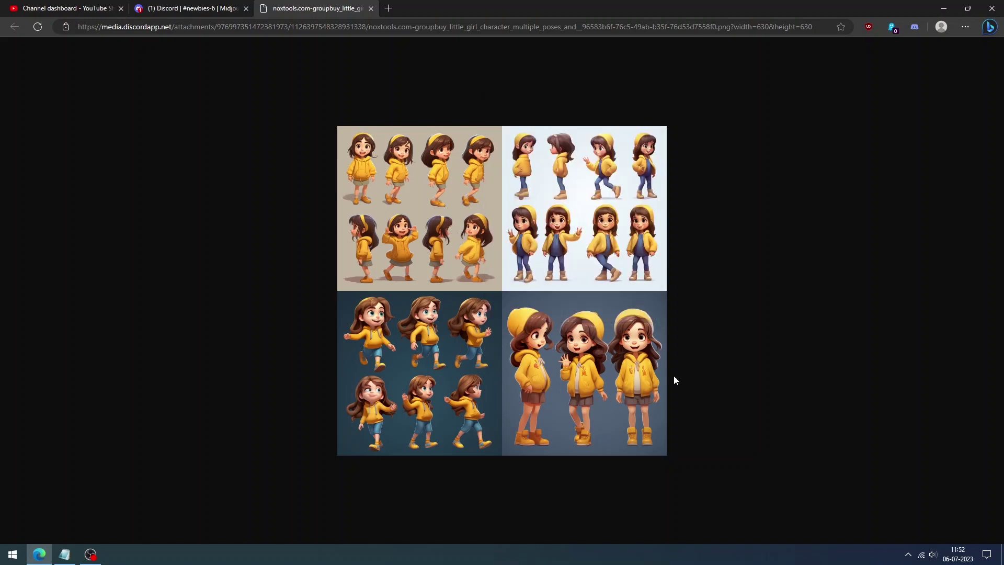
left_click(371, 8)
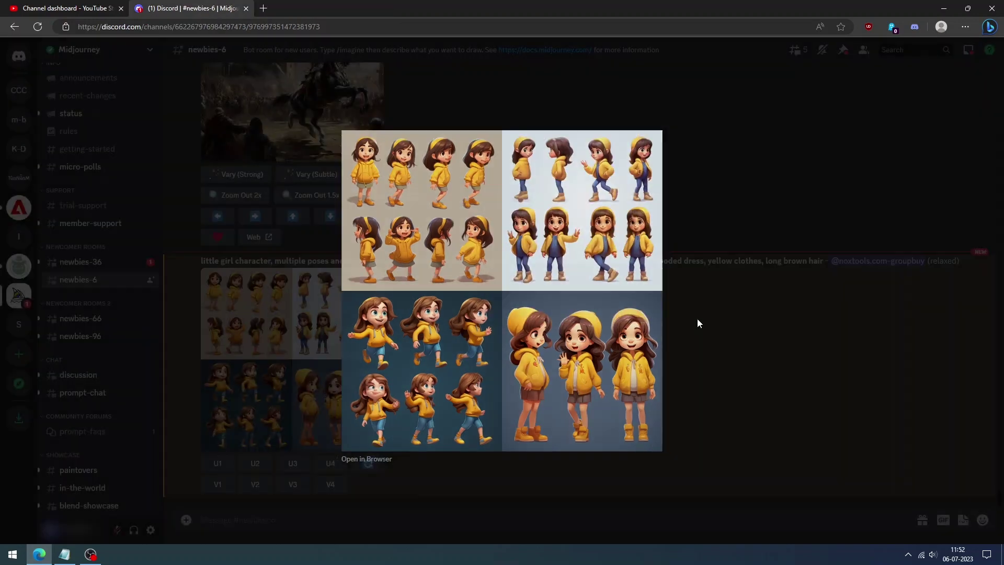
left_click(697, 320)
- Upscale images 4 and 3 of the grid and enlarge the upscaled third image
left_click(331, 463)
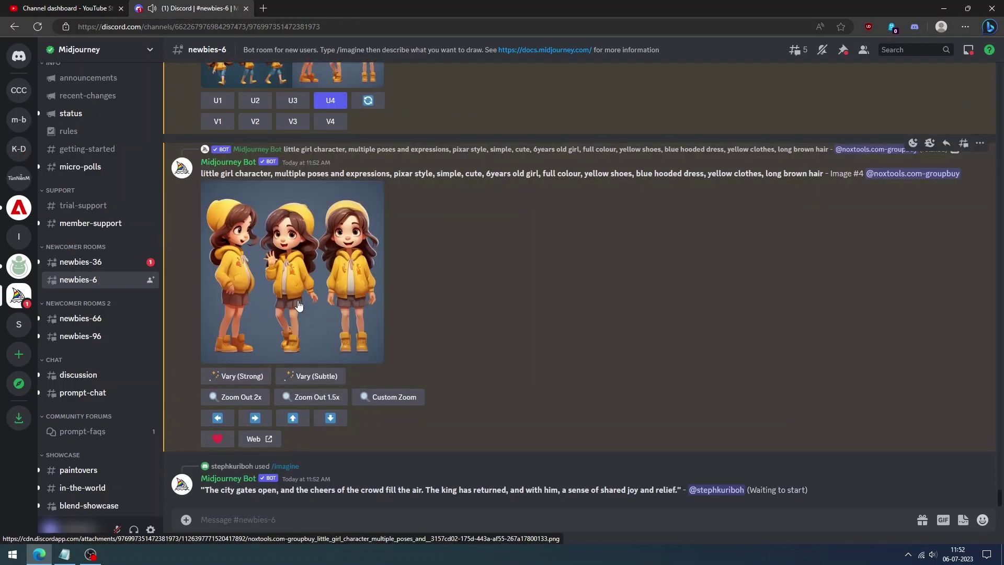
scroll(371, 259, "up", 2)
left_click(293, 168)
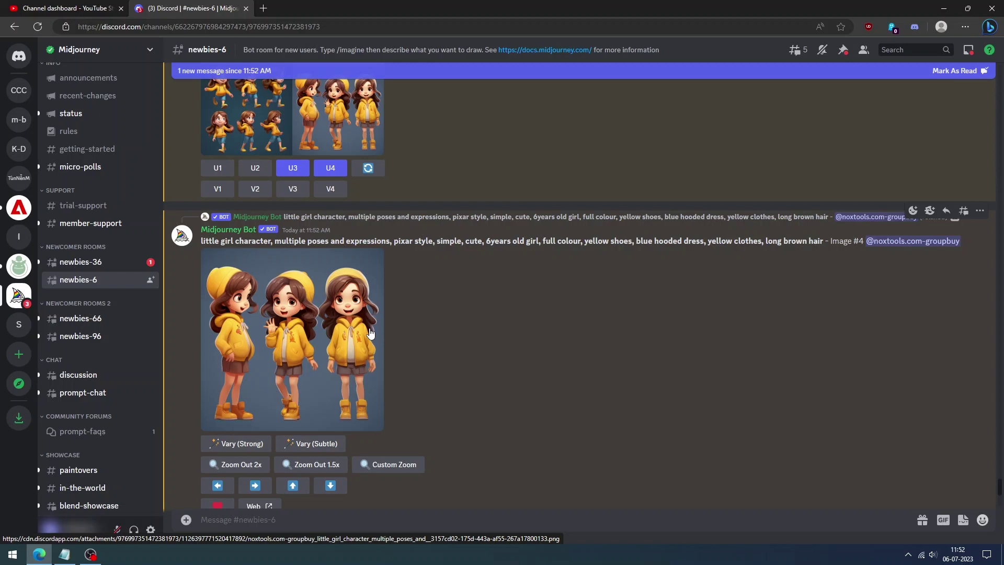
scroll(370, 333, "down", 10)
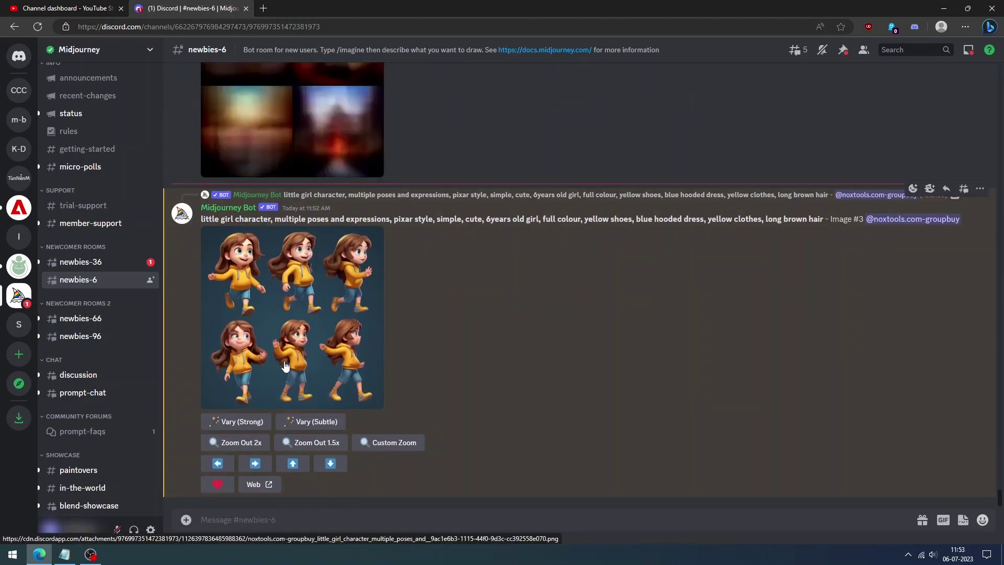
left_click(369, 316)
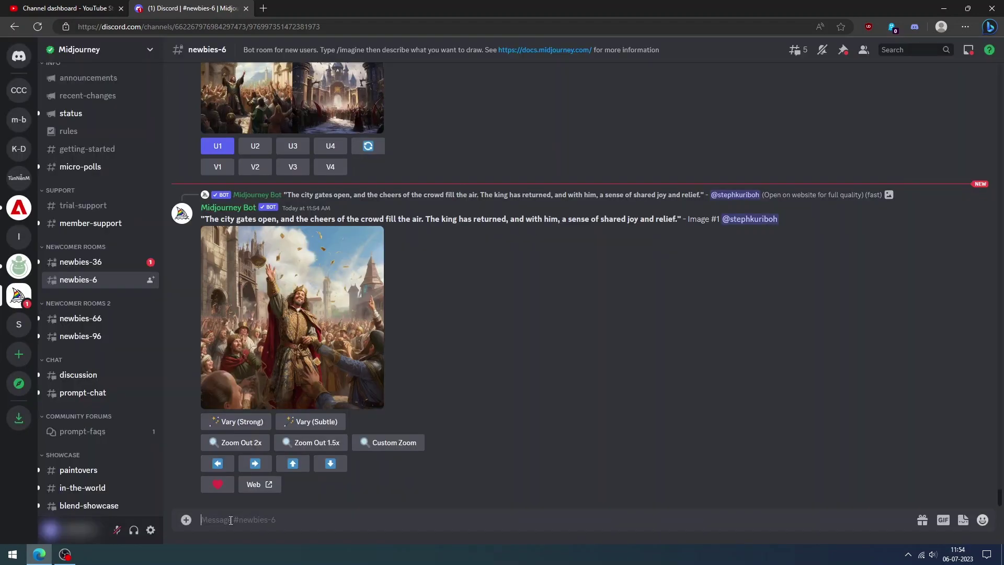
- Run /imagine with the girl's image link, a white-background prompt and --seed 979462029
type("/ima")
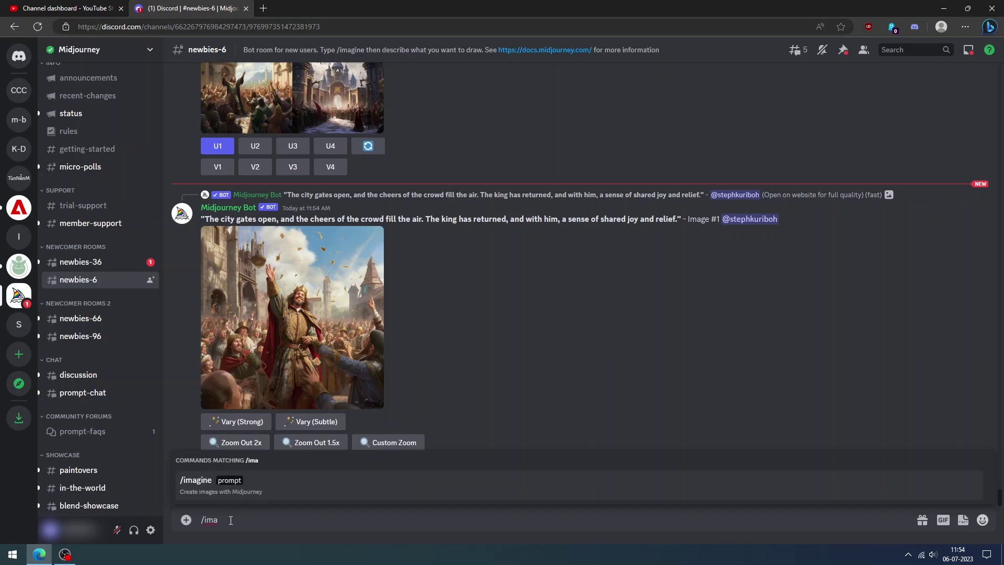
left_click(271, 494)
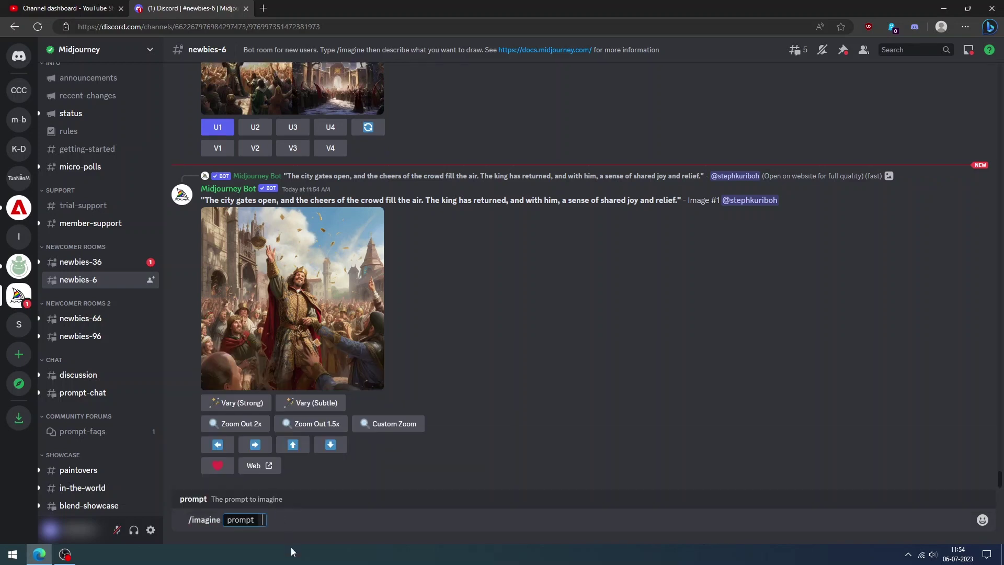
type("little girl character,pixar style, simple, cute, 6years old girl, full colour, yellow shoes, blue hooded dress, yellow clothes, long brown hair")
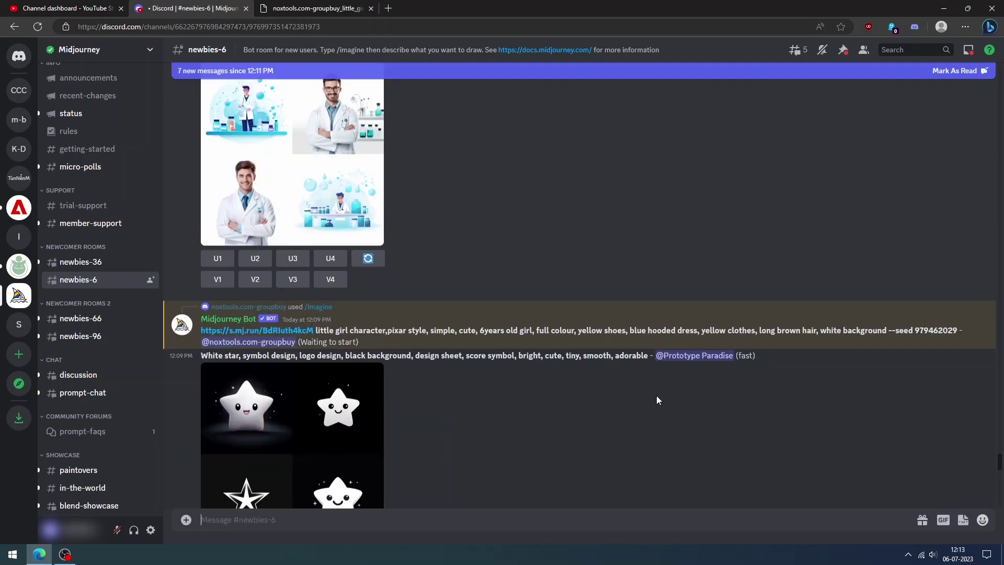
- Preview the white-background girl grid and upscale its fourth image
left_click(366, 253)
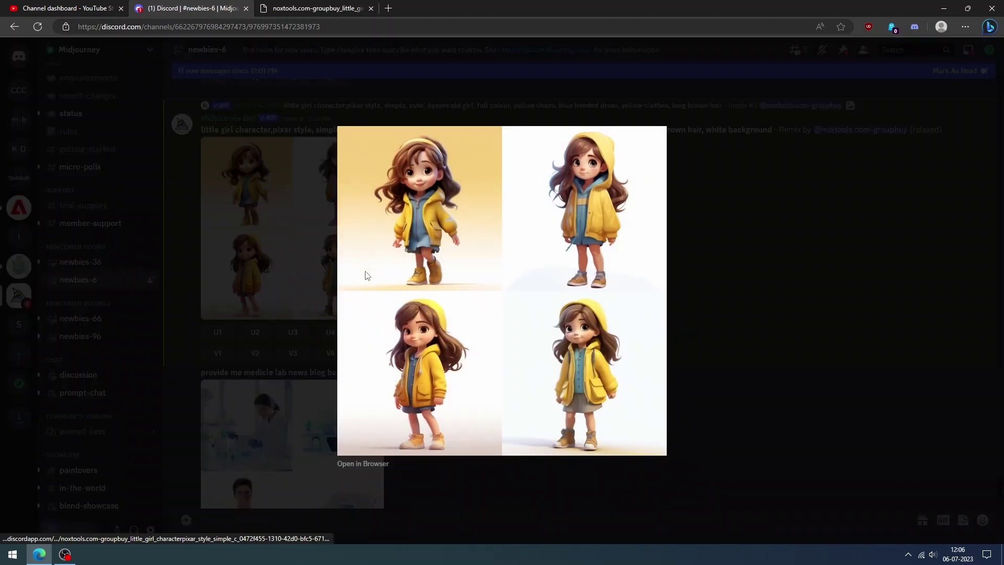
left_click(710, 337)
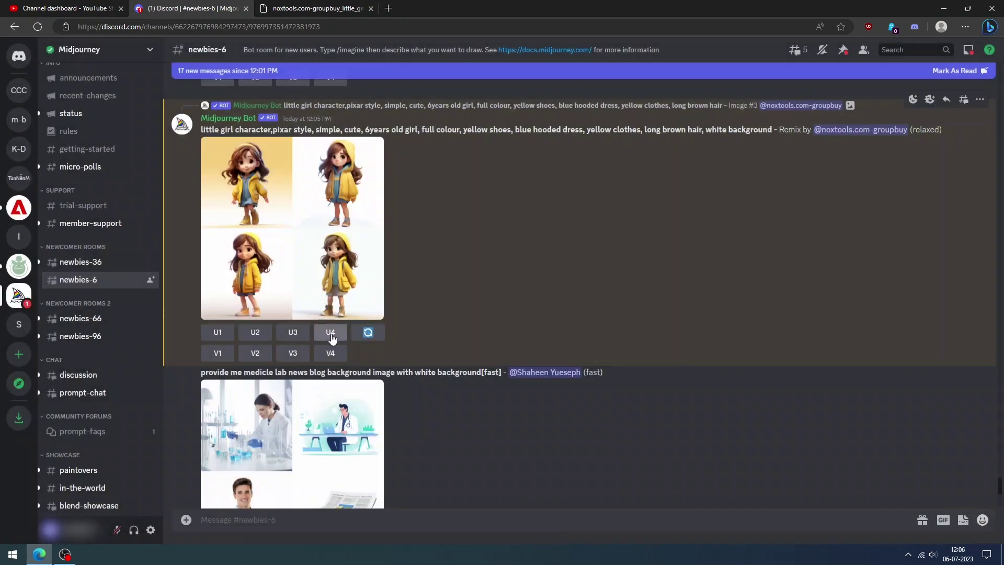
left_click(331, 337)
scroll(406, 362, "down", 10)
scroll(406, 362, "up", 4)
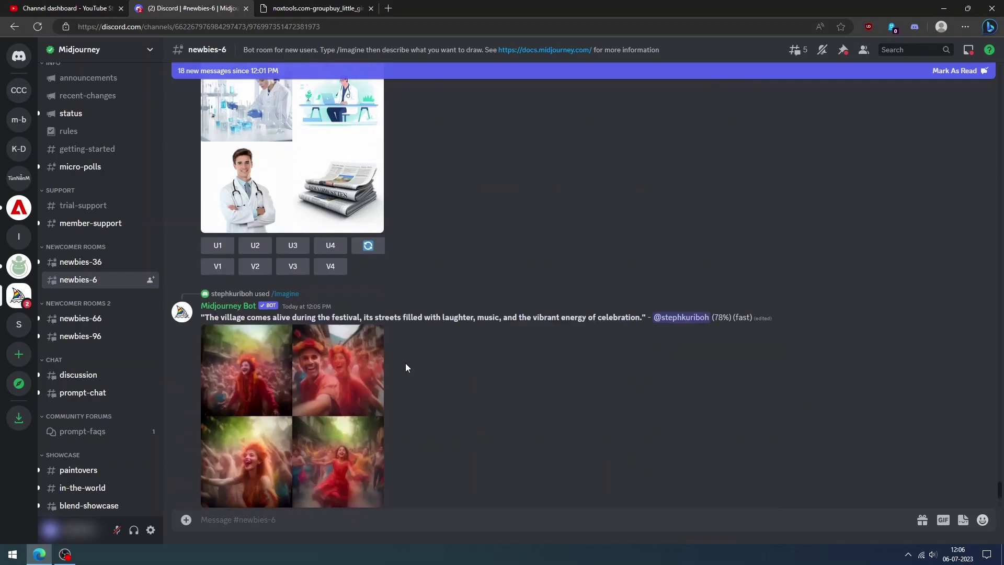
- Open the upscaled girl image in a new tab, copy its image link, and go back to Discord
scroll(406, 362, "up", 2)
scroll(406, 363, "up", 4)
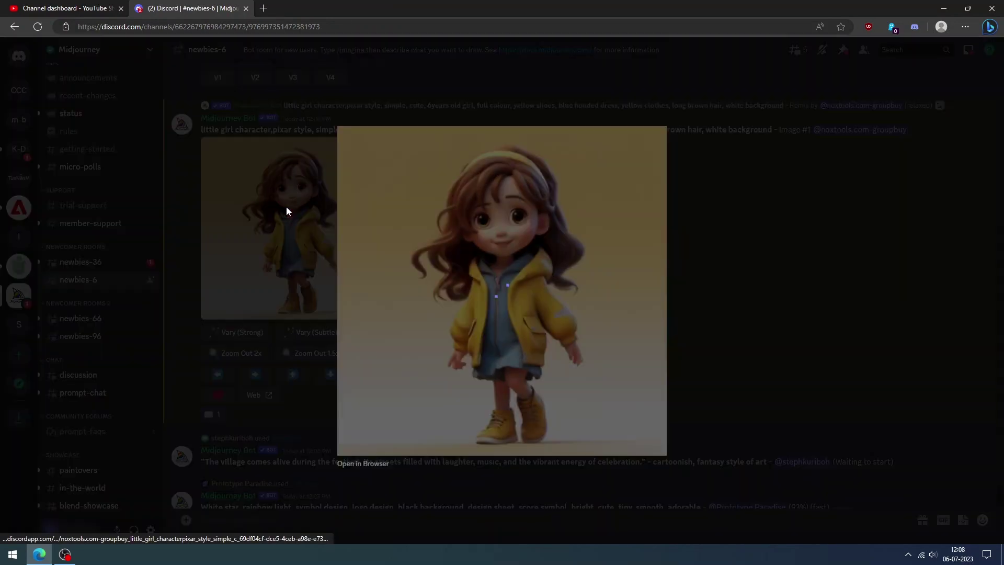
right_click(505, 263)
left_click(532, 271)
left_click(311, 9)
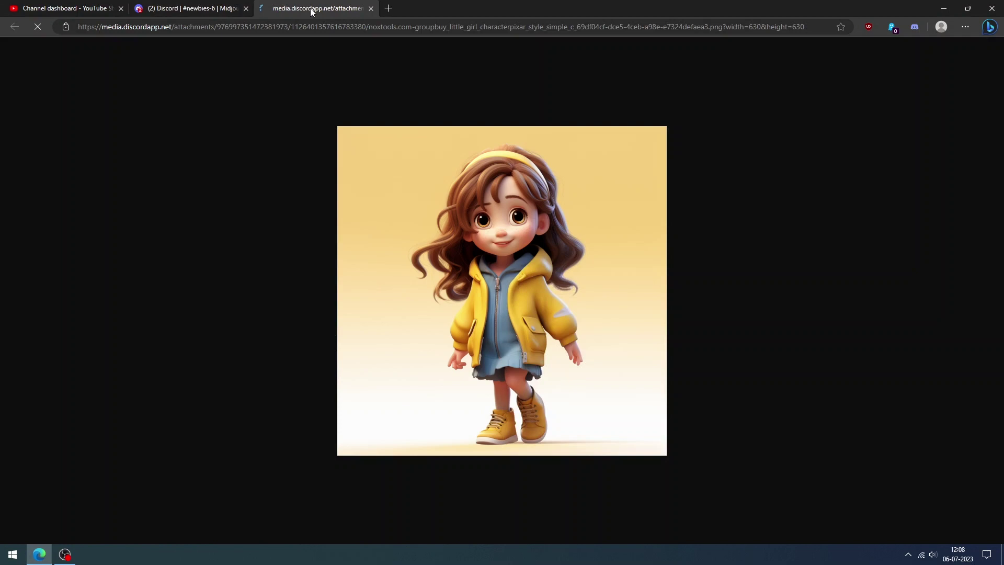
right_click(576, 289)
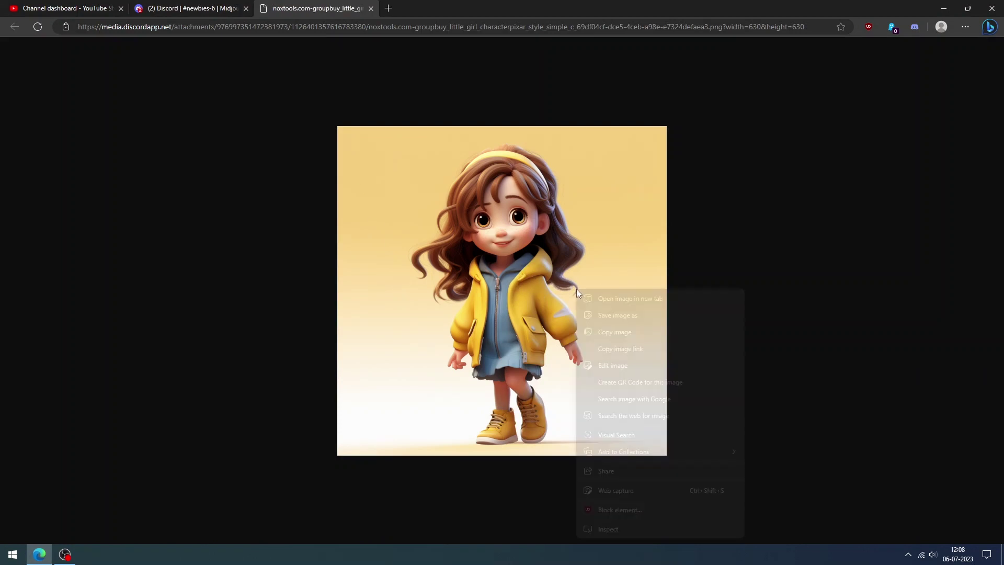
left_click(646, 348)
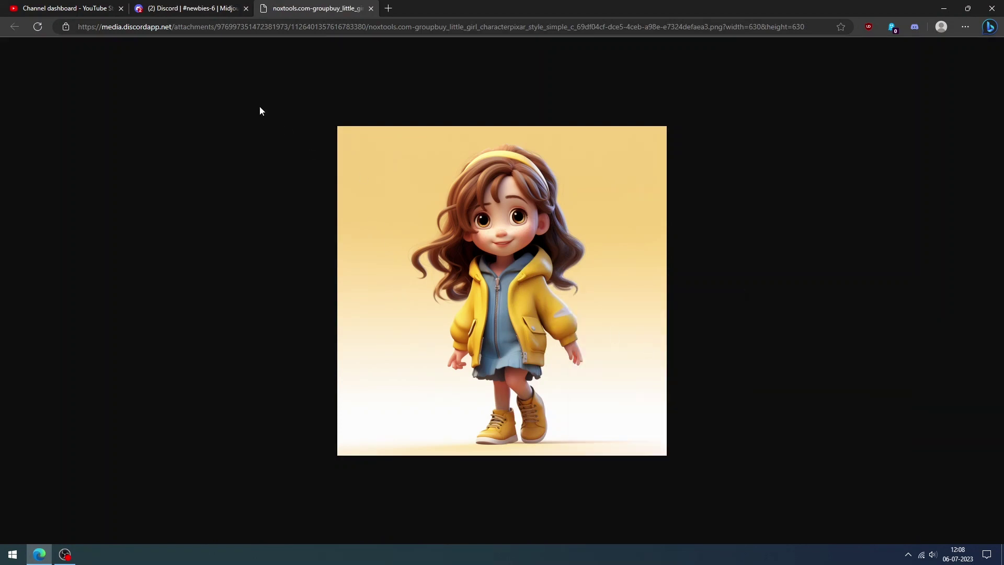
left_click(220, 8)
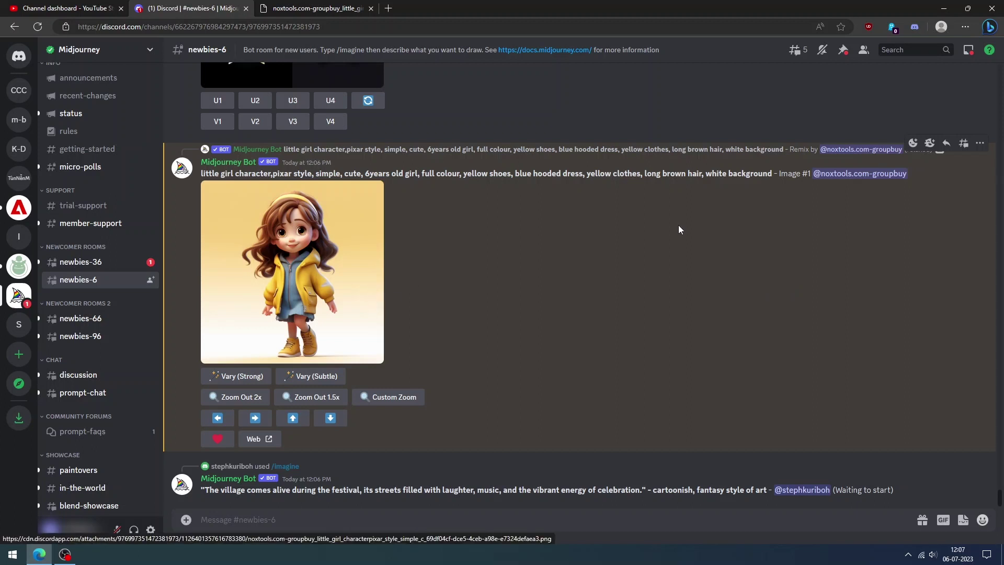
- React to the upscaled girl image's message with the envelope emoji
left_click(912, 143)
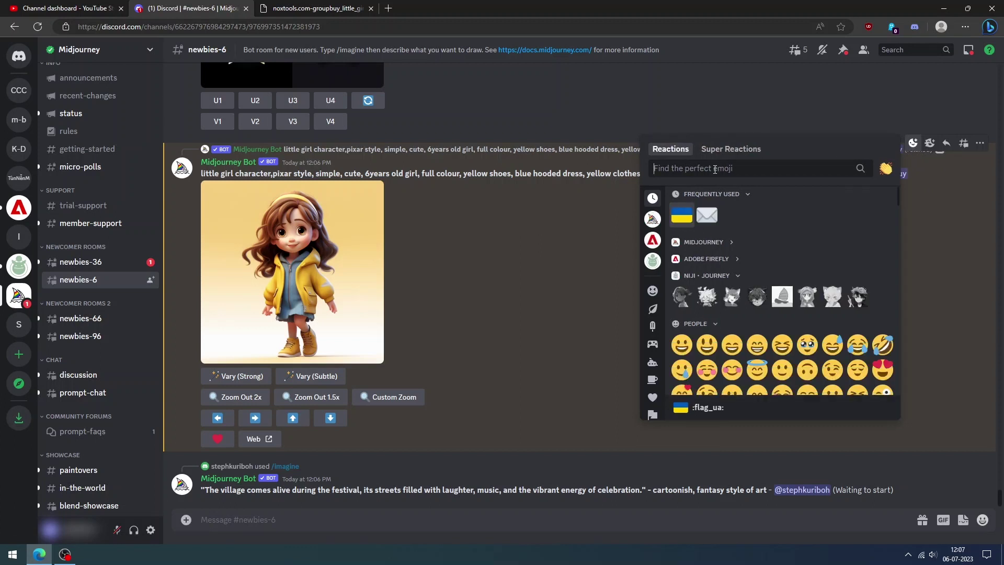
left_click(707, 217)
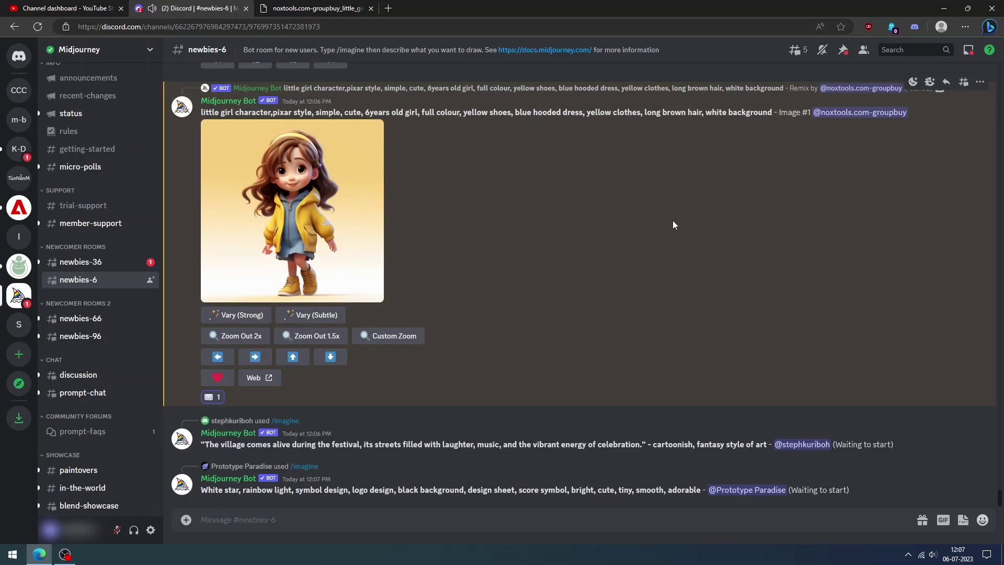
- Select the seed 979462029 in the Midjourney Bot direct message
left_click(19, 55)
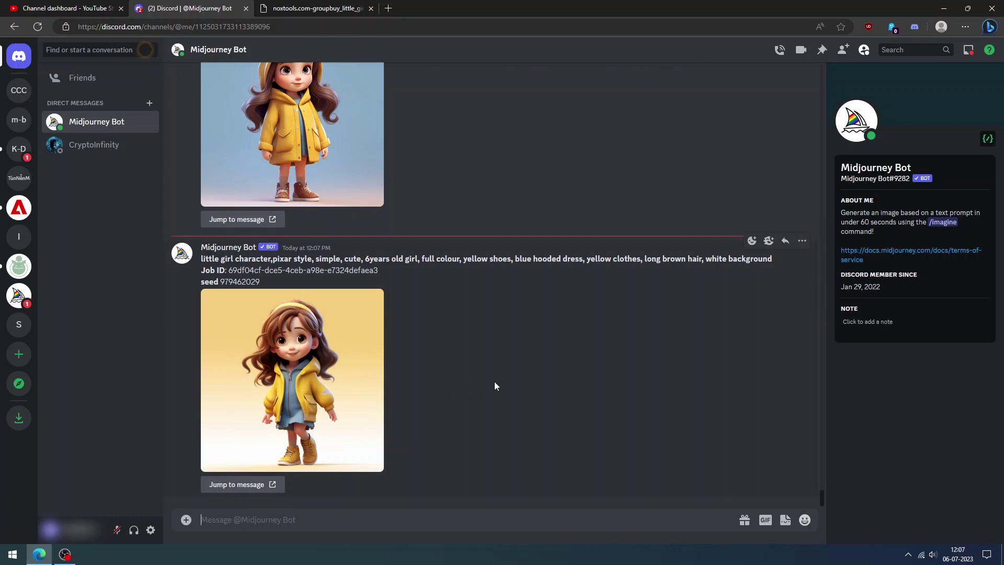
scroll(495, 386, "up", 1)
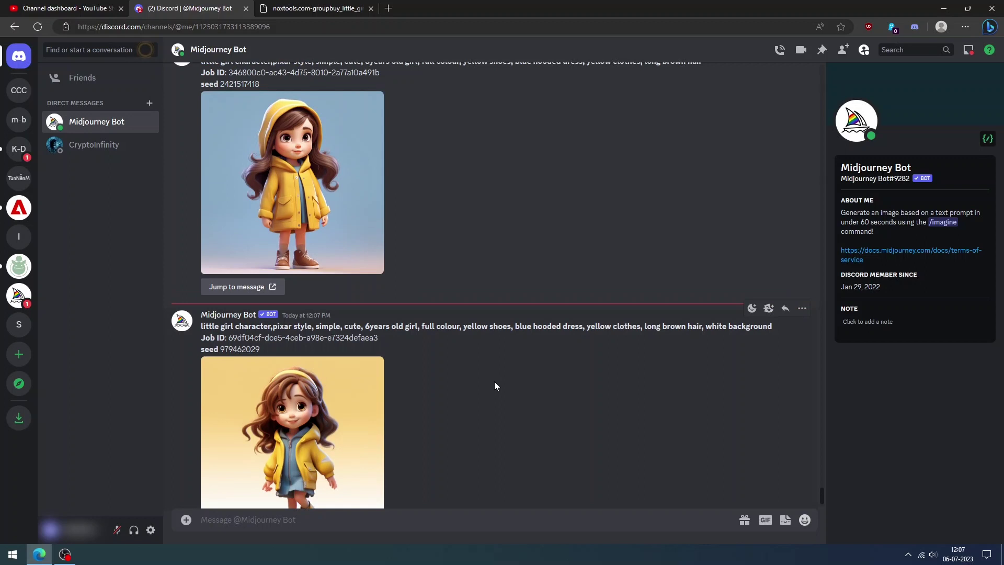
scroll(496, 383, "down", 1)
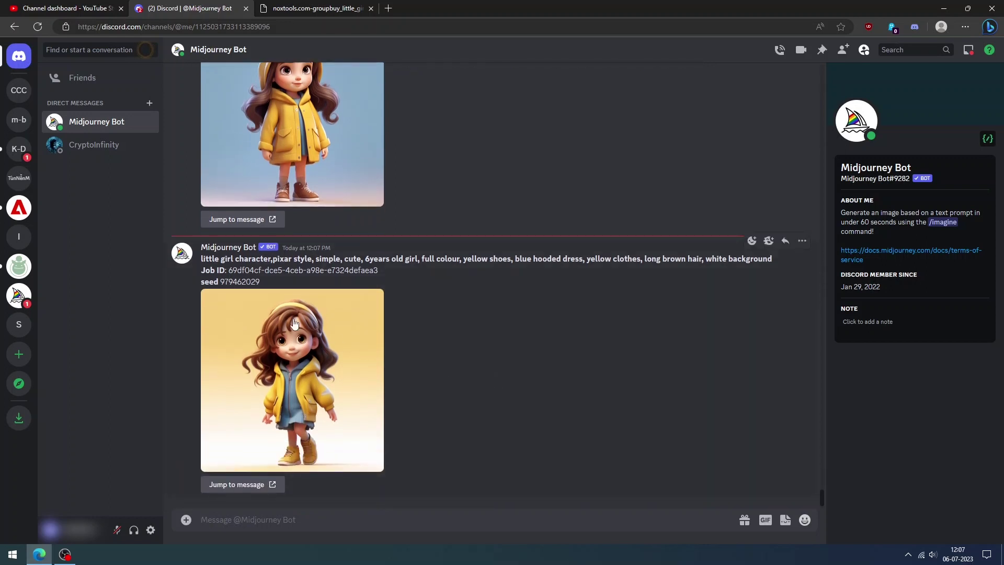
left_click_drag(201, 283, 263, 289)
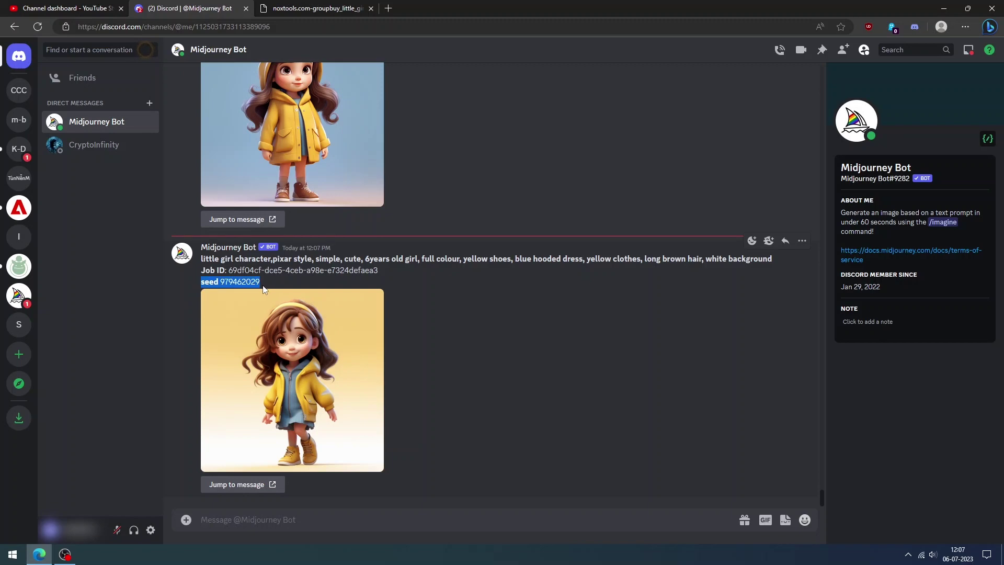
- Jump back to #newbies-6 and start a new /imagine command
left_click(444, 312)
left_click(243, 484)
type("/imagine")
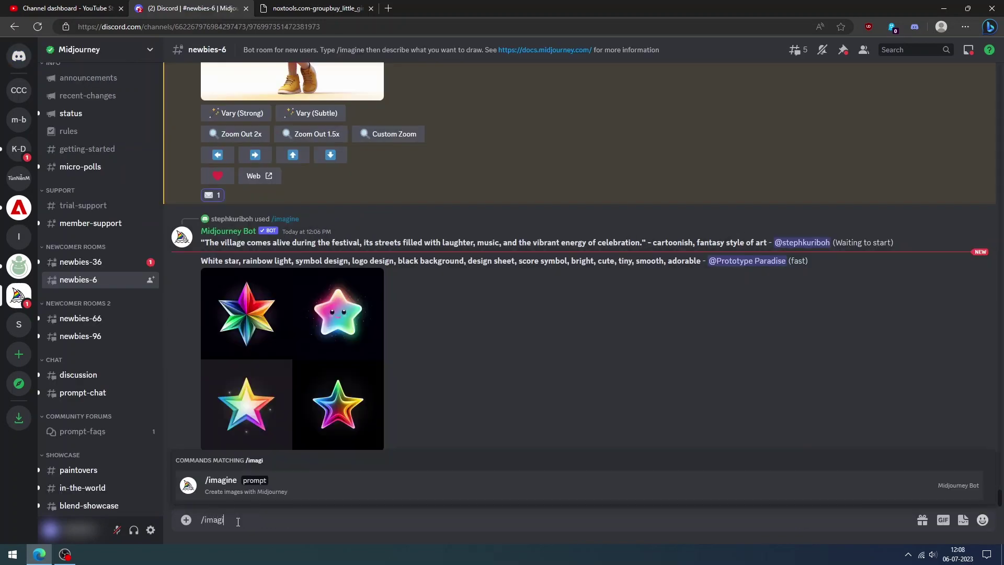
- Paste the girl's image link and the yellow-clothes prompt ending in --seed 979462029 into /imagine
left_click(262, 487)
key("ctrl+v")
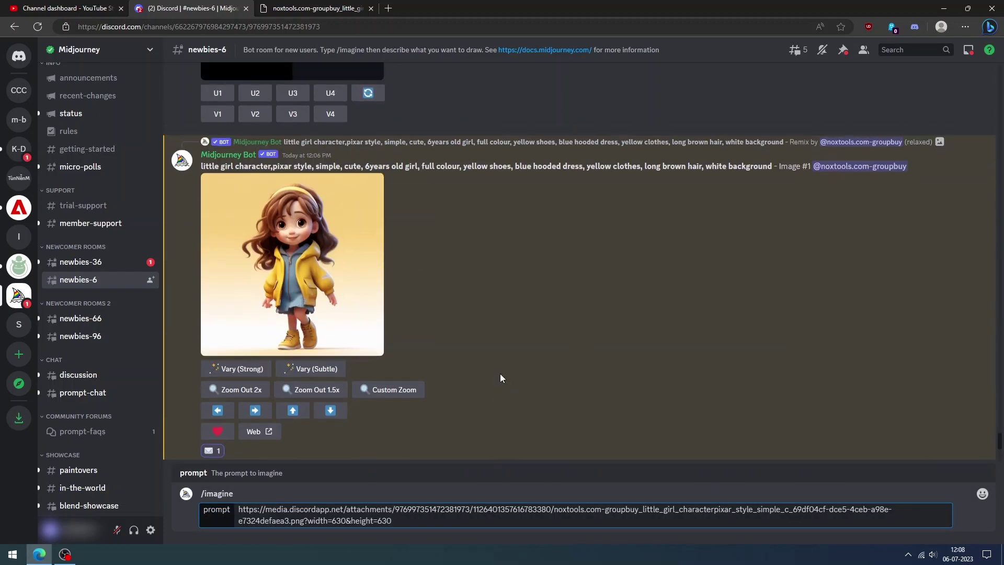
key("ctrl+v")
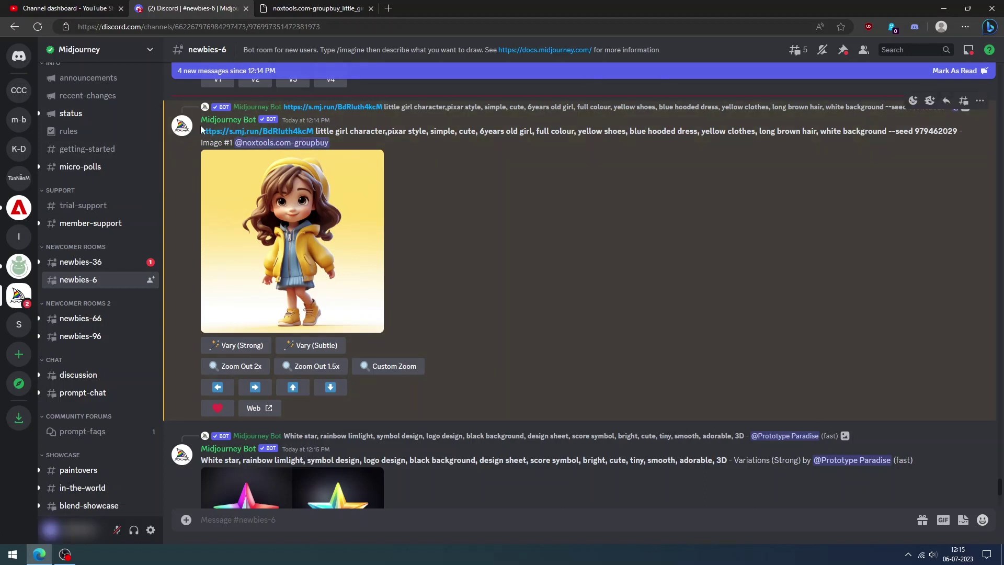
- Copy the bot's prompt line into a new /imagine and insert 'sitting on the bench,' before 'full colour'
left_click_drag(198, 134, 963, 131)
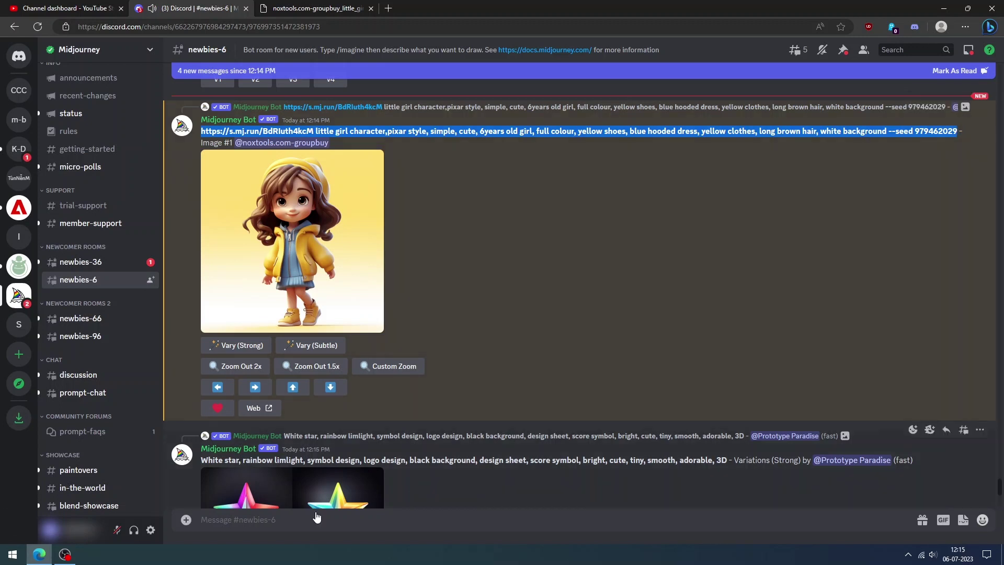
left_click(251, 521)
left_click(251, 523)
type("/imag")
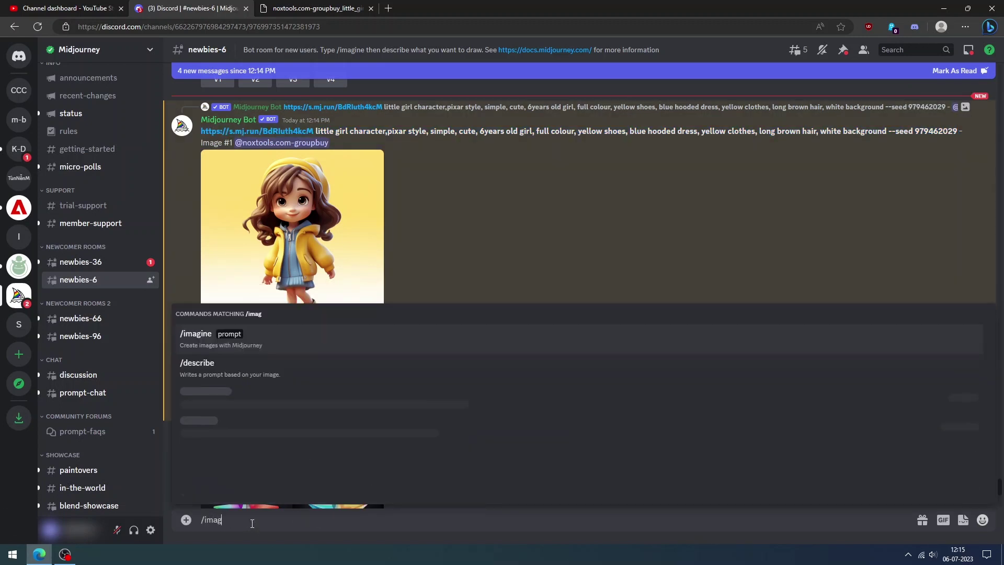
key("Tab")
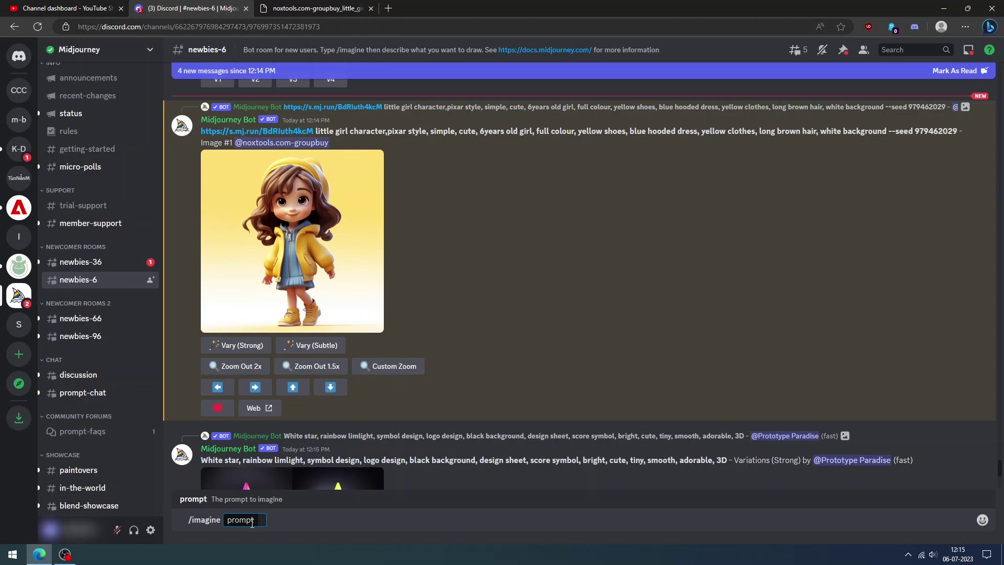
key("ctrl+v")
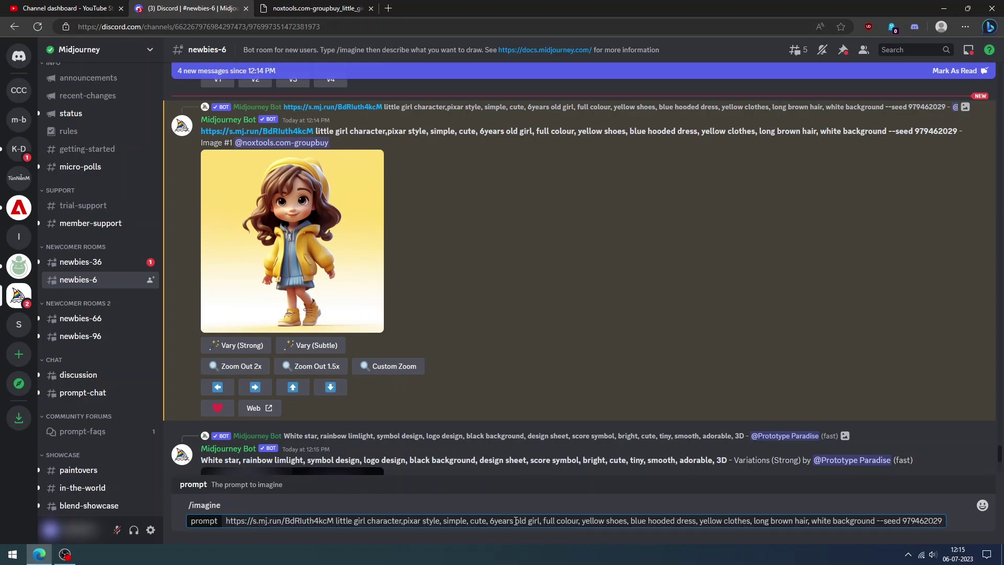
left_click(543, 521)
type("sitting")
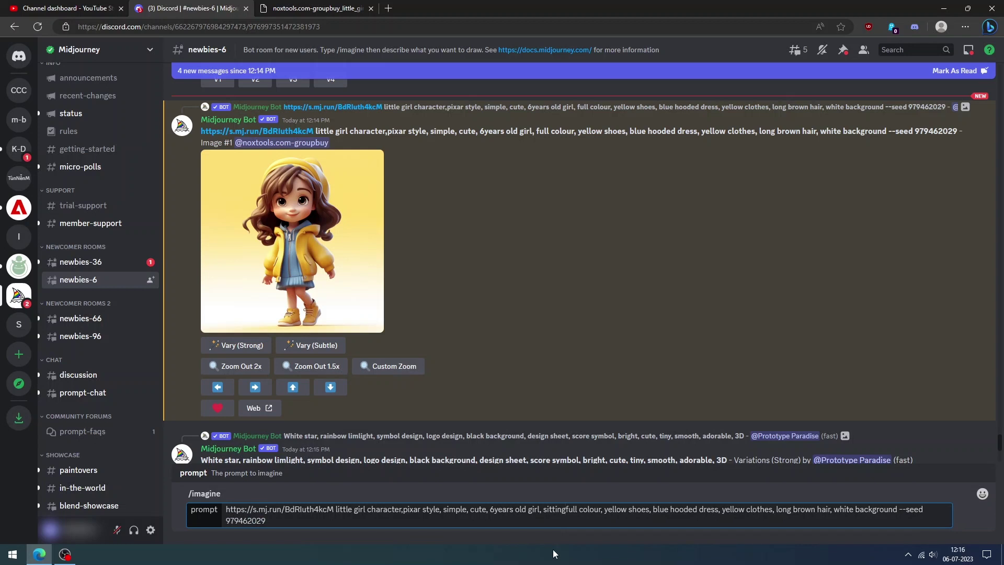
type(" on the ")
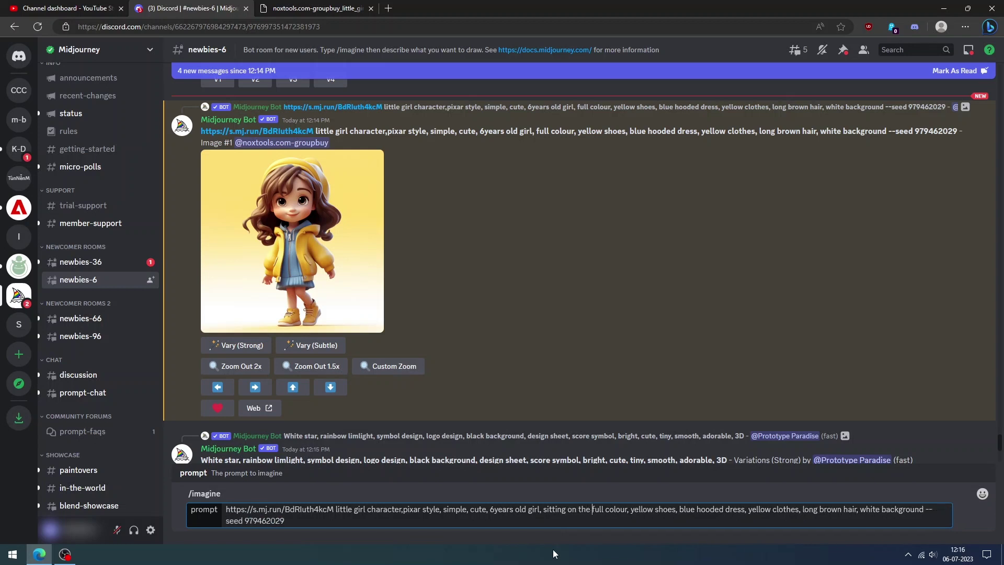
type("bench")
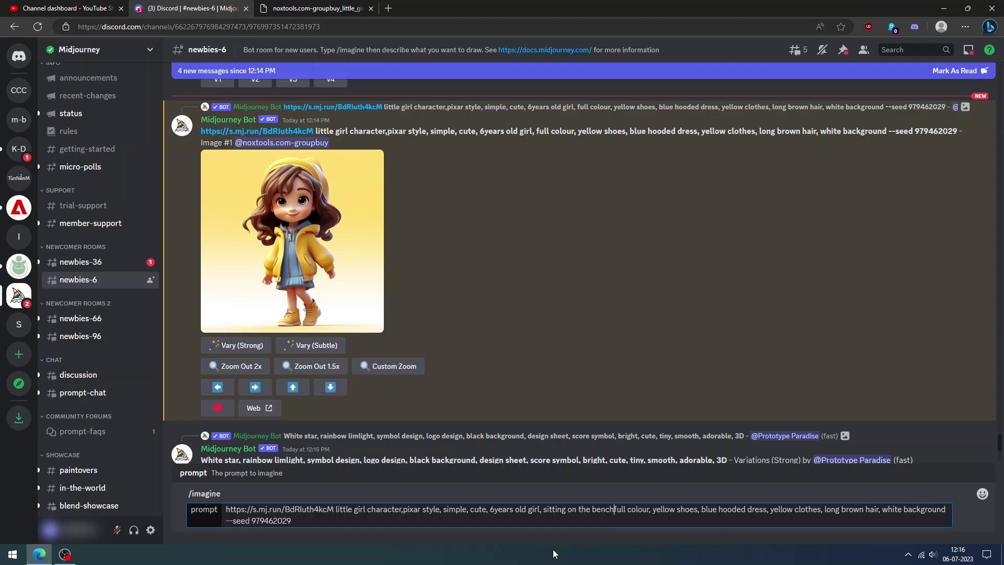
type(",")
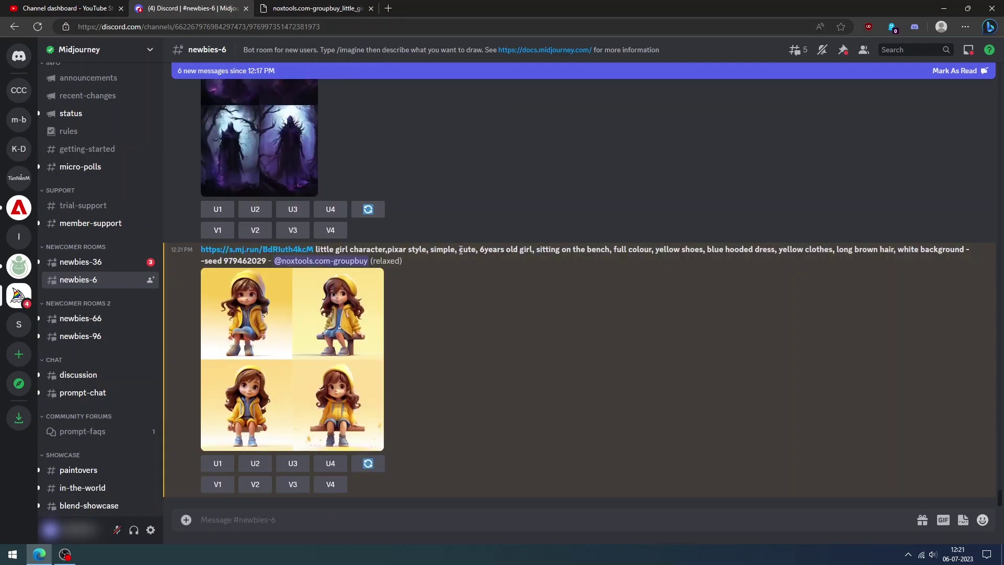
- Preview the bench grid, then enlarge the new girl-with-her-dog grid
left_click(303, 328)
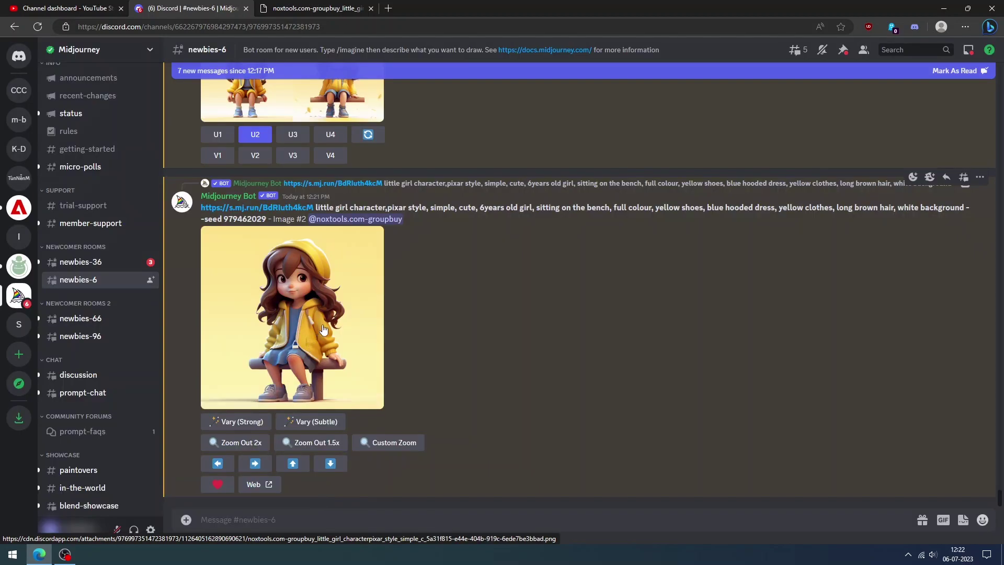
left_click(324, 329)
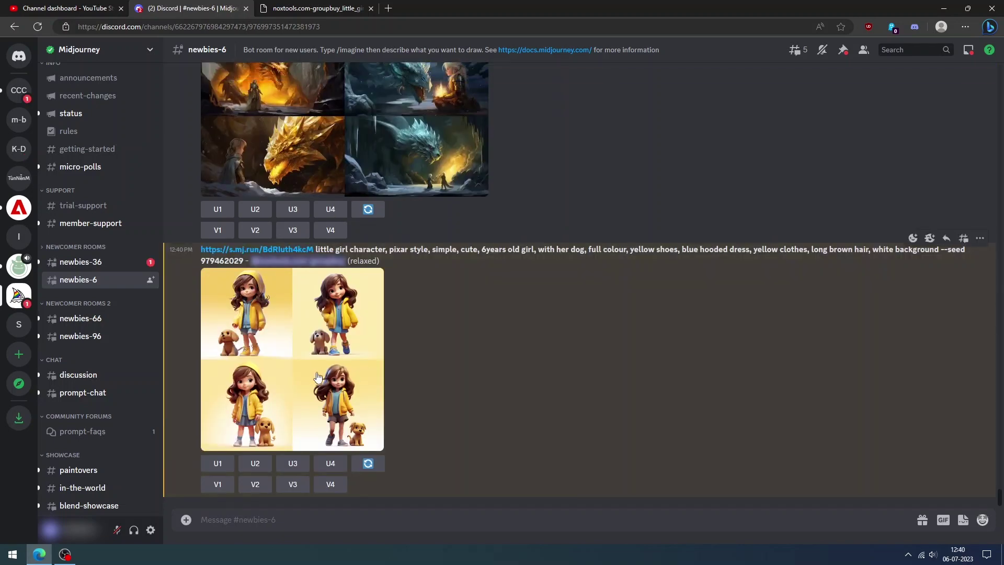
left_click(314, 373)
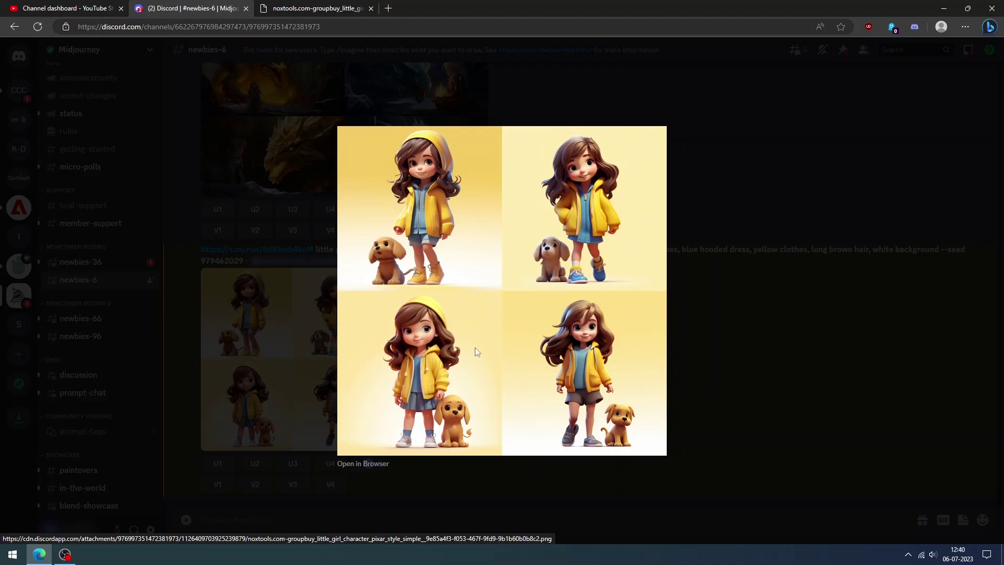
- Close the grid preview and enlarge the upscaled image #4 of the girl beside her dog
left_click(703, 384)
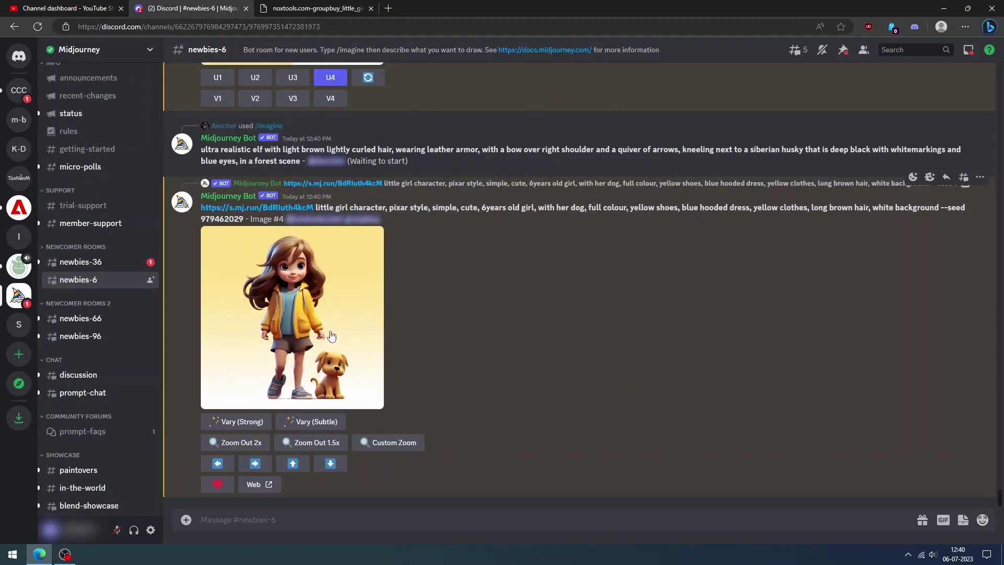
left_click(331, 336)
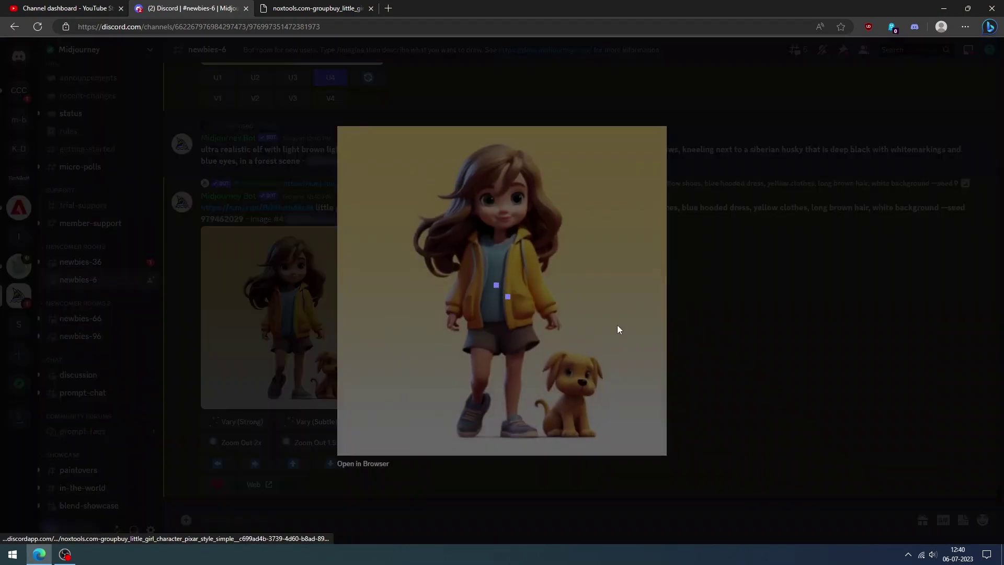